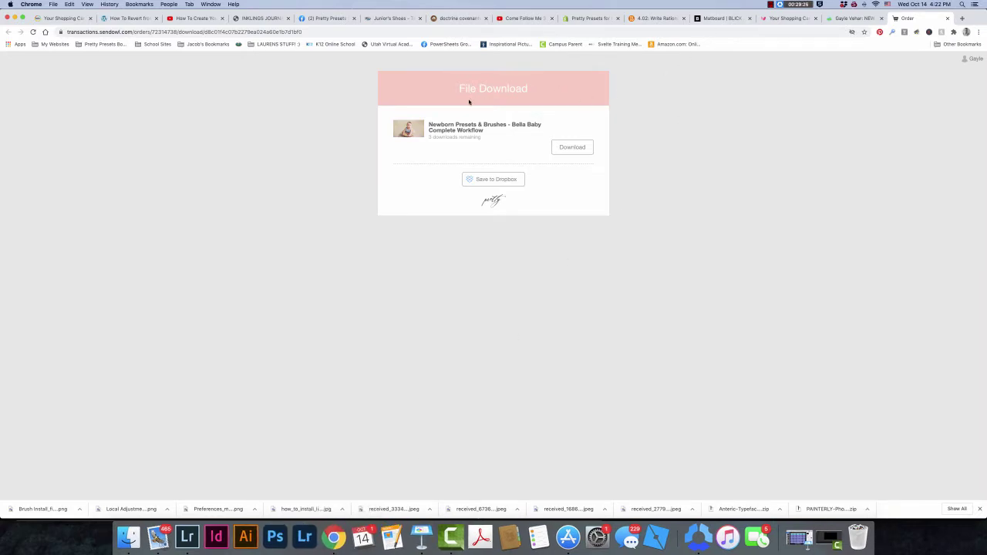
- Download the Bella Baby presets zip and save a copy to Dropbox
click(577, 150)
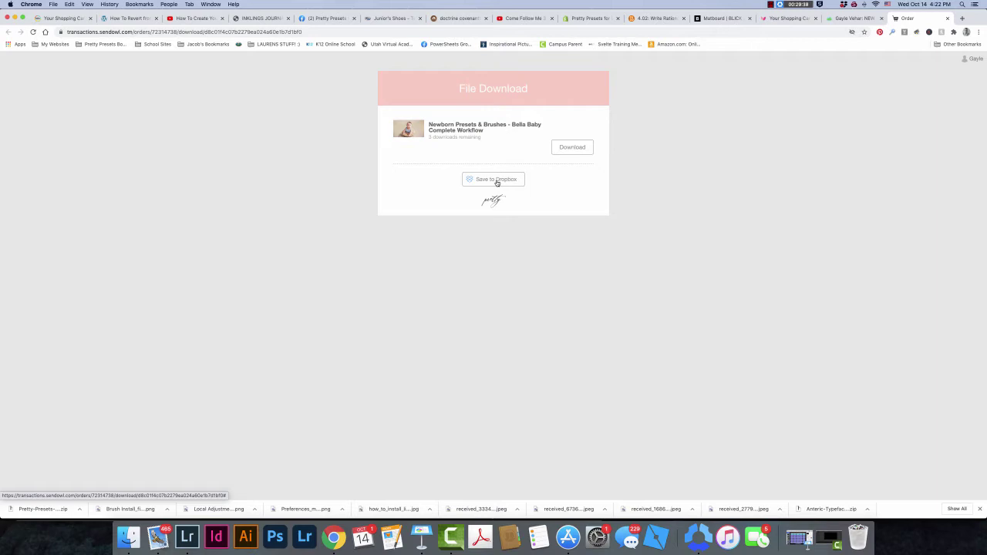
click(497, 180)
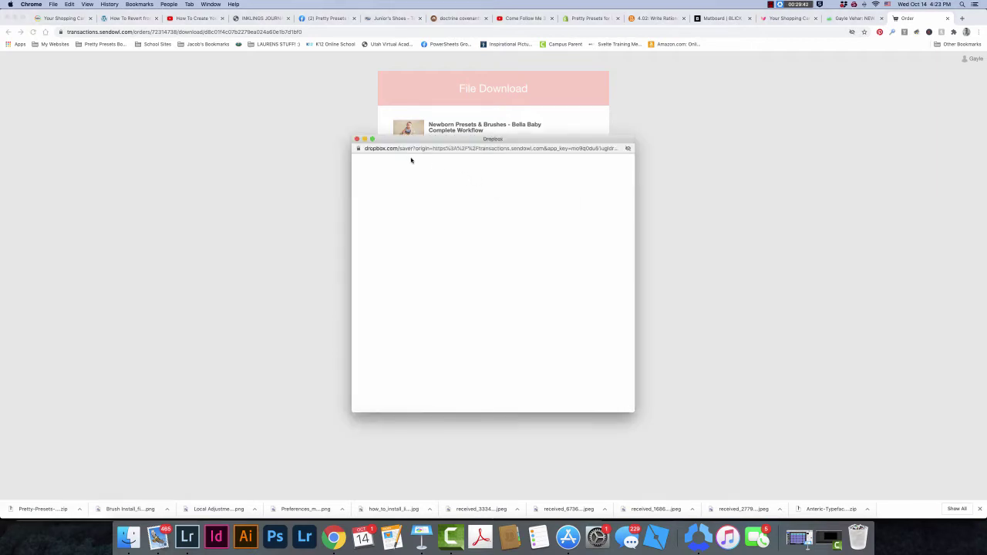
click(617, 401)
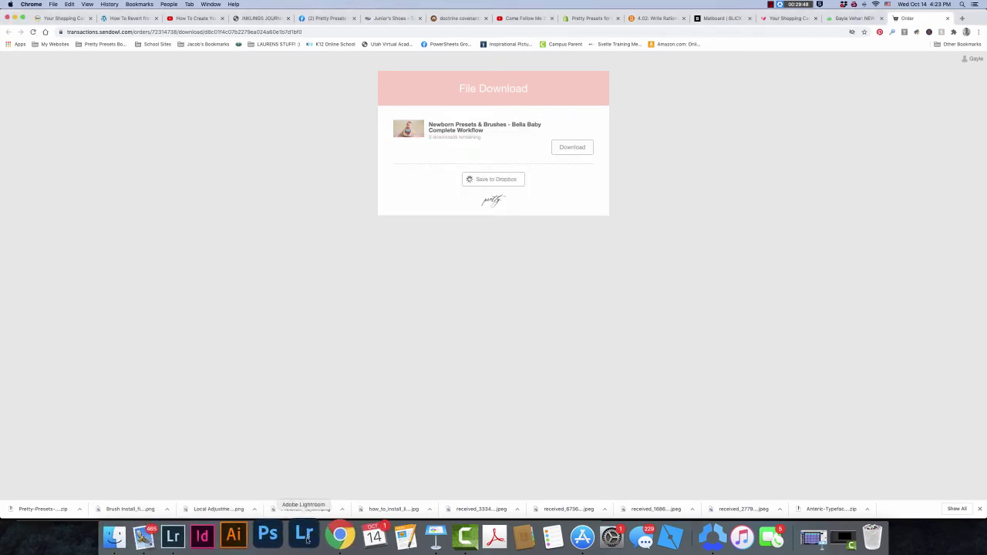
- Extract Pretty-Presets-Baby-Bella.zip in the Downloads folder and open the resulting folder
click(190, 540)
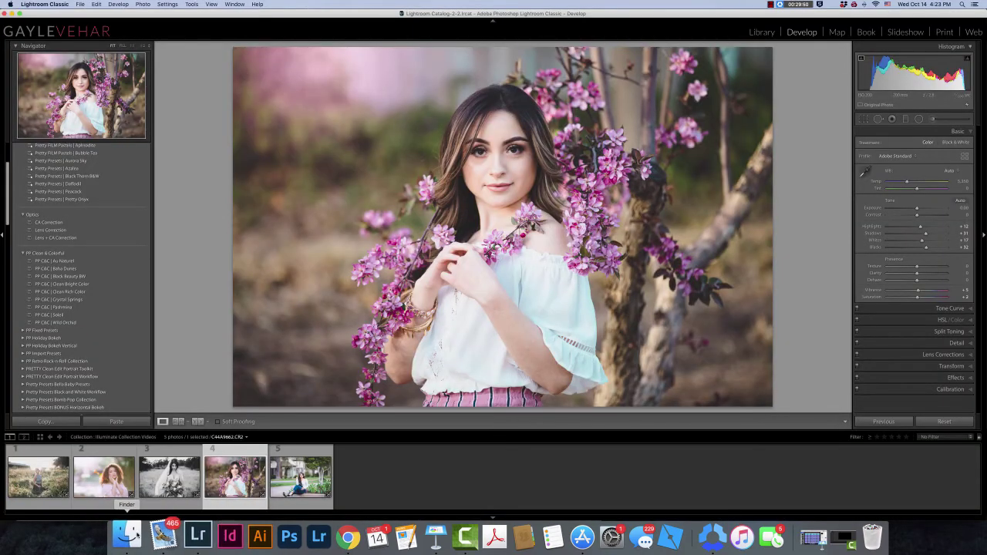
click(128, 536)
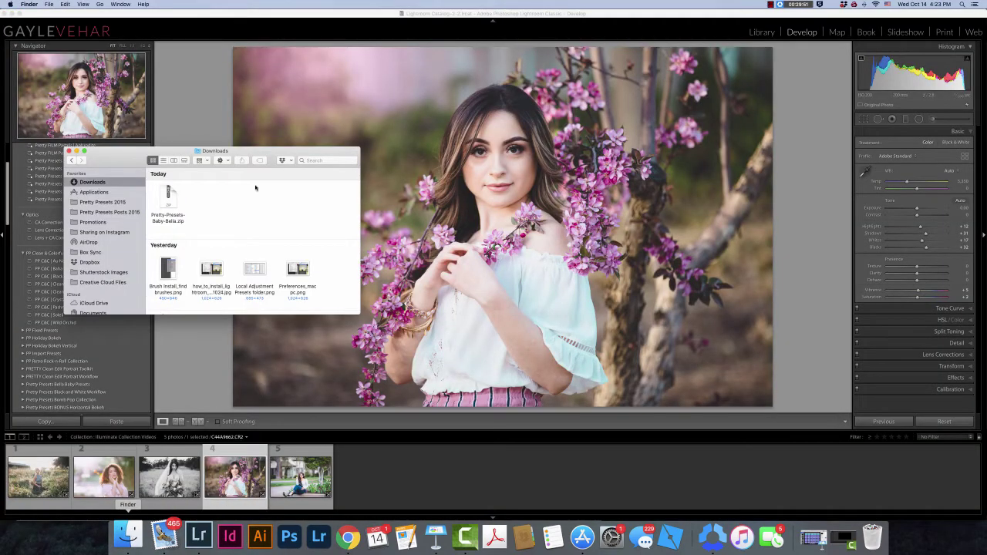
drag(176, 154, 195, 270)
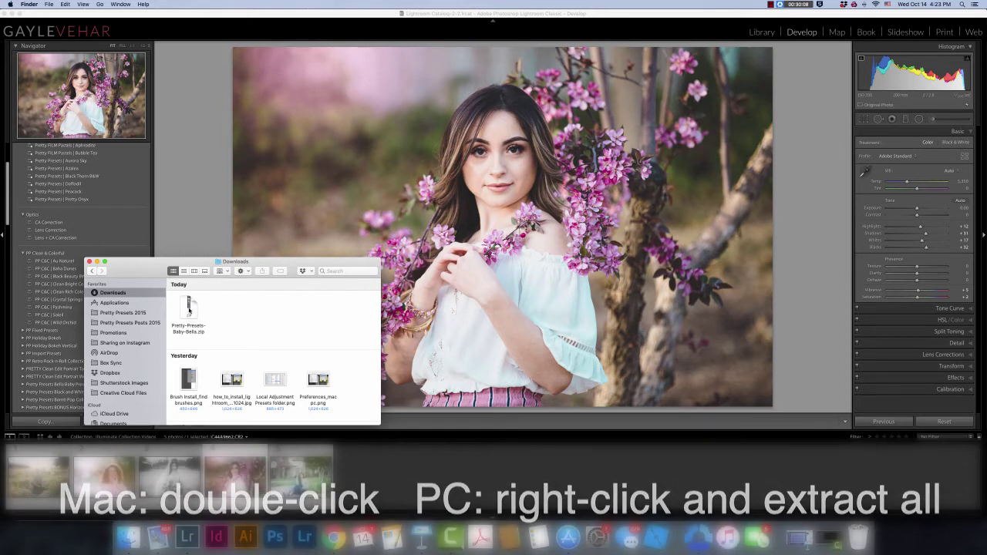
click(188, 308)
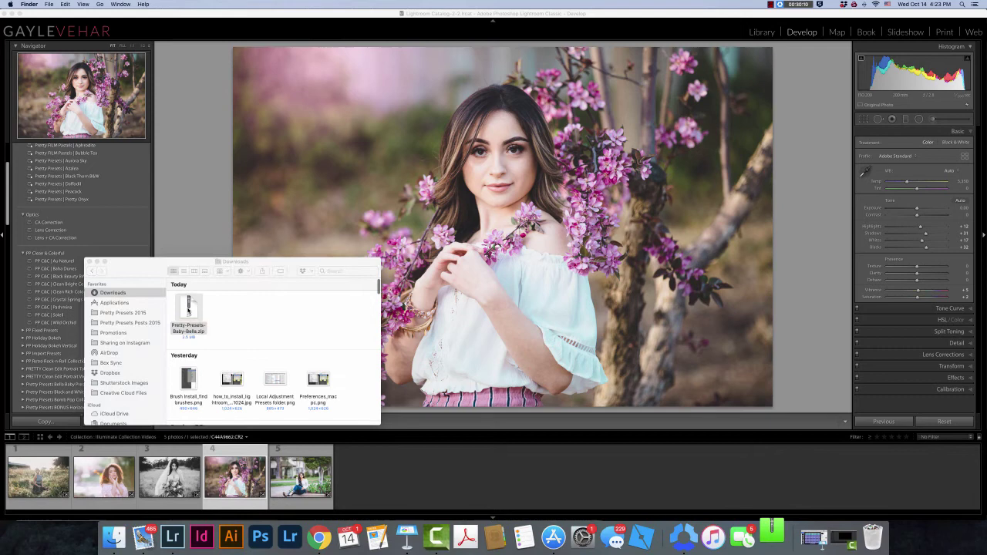
double_click(188, 308)
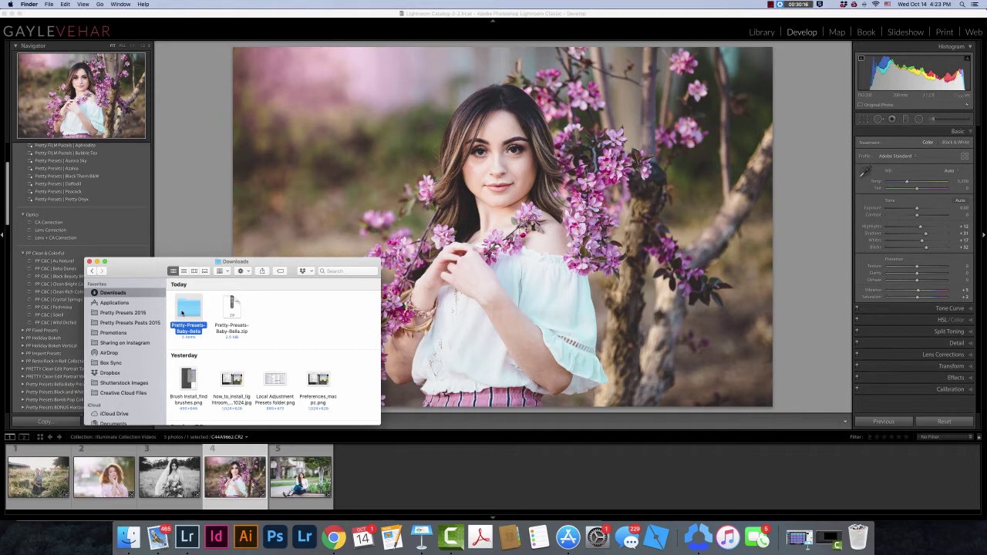
double_click(190, 313)
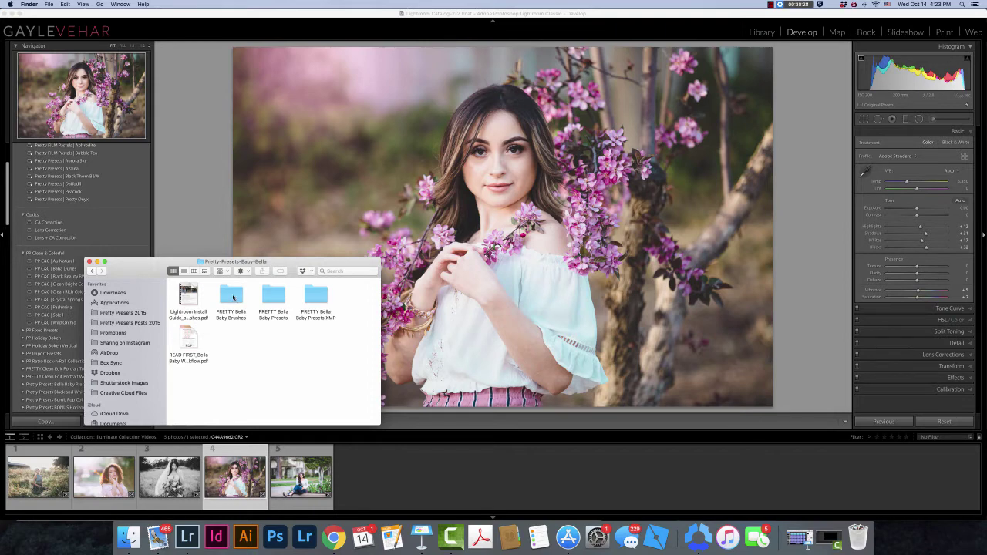
- Select all .lrtemplate files inside the PRETTY Bella Baby Brushes folder
double_click(233, 298)
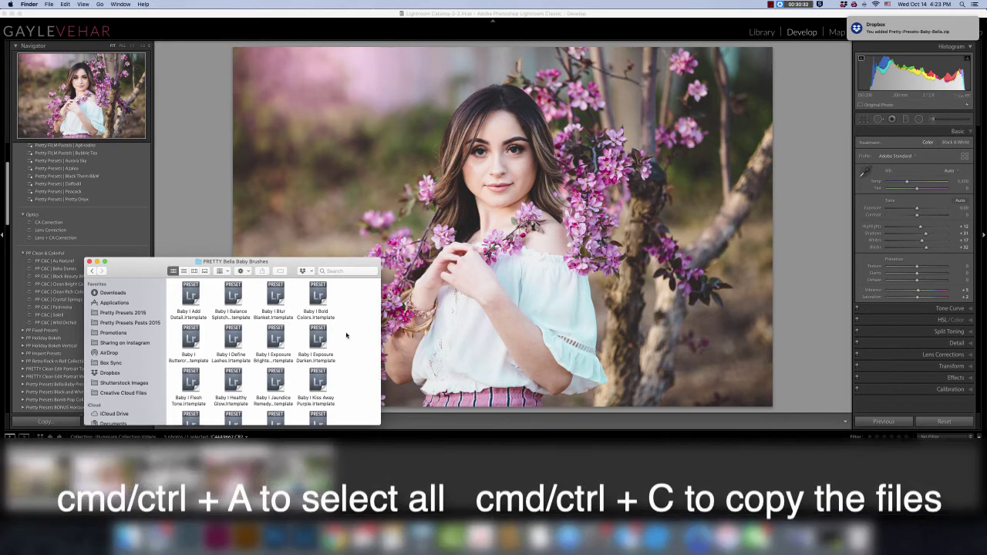
key(super+a)
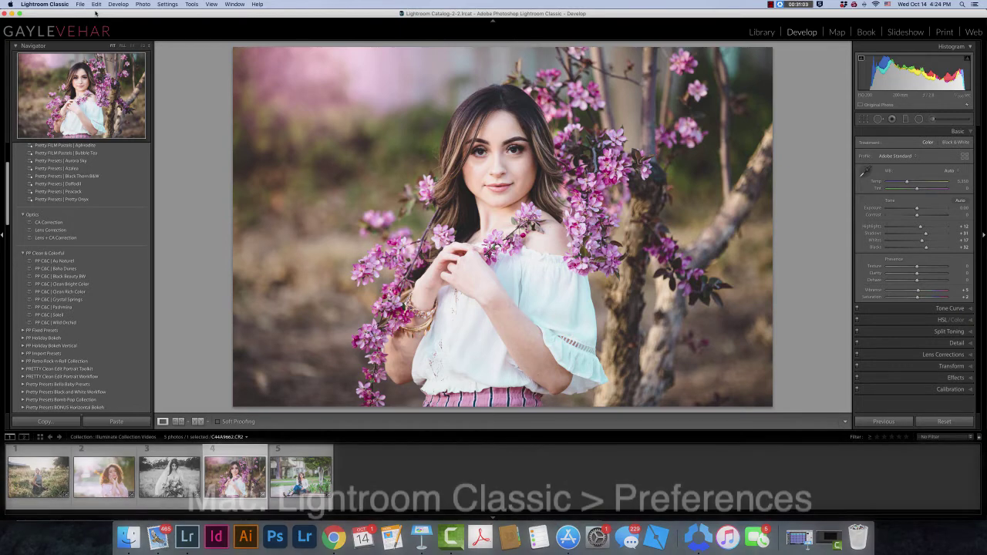
- Open Preferences from the Lightroom Classic menu, noting Edit > Preferences for Windows
click(57, 5)
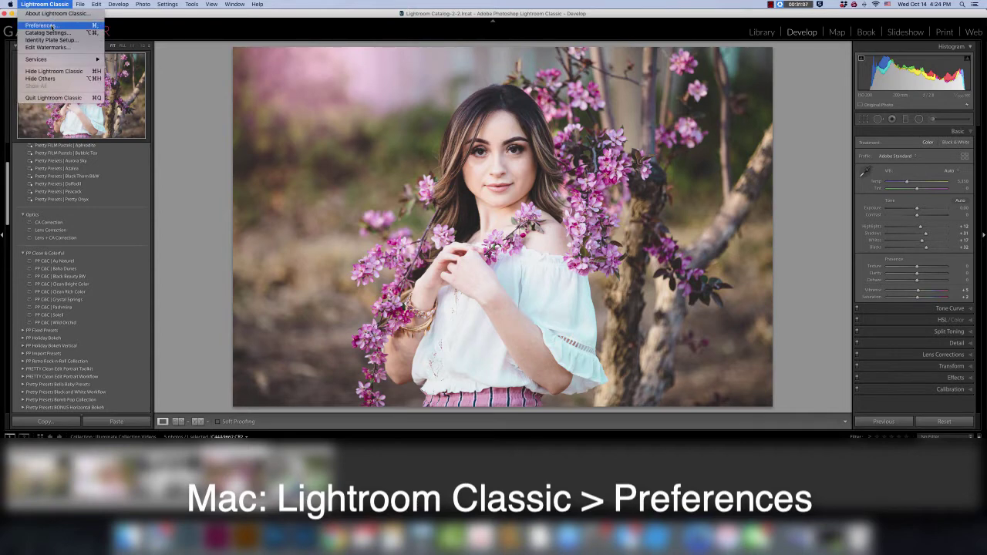
click(97, 4)
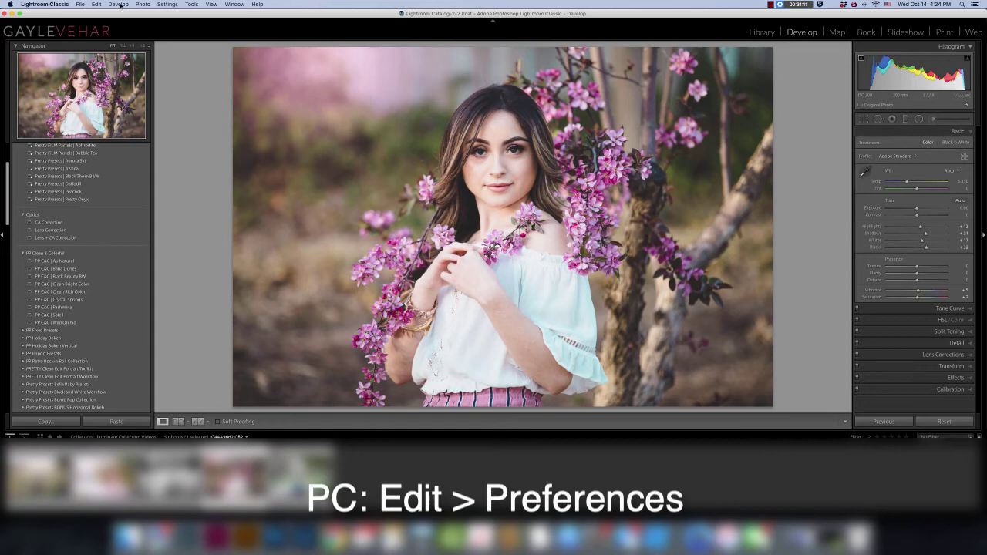
click(97, 4)
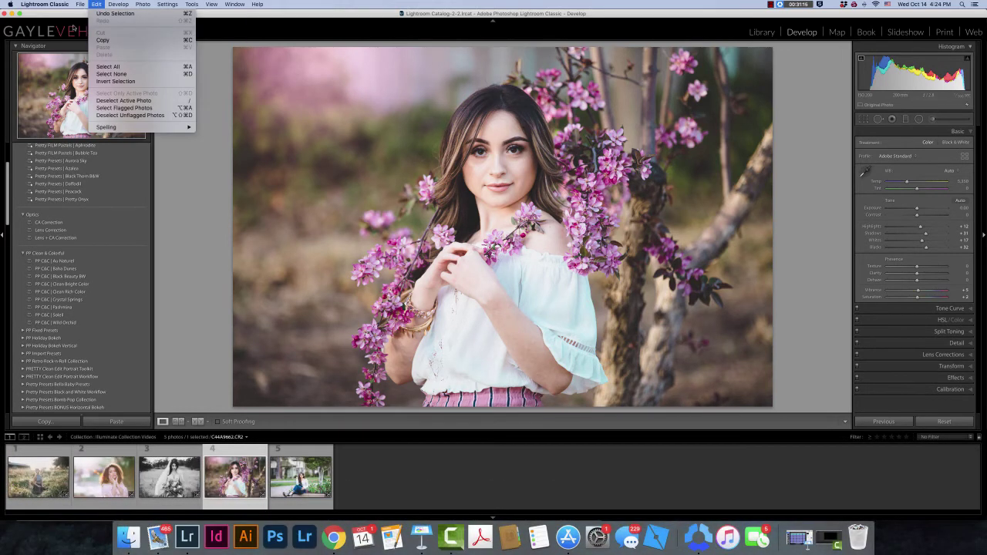
mouse_move(44, 5)
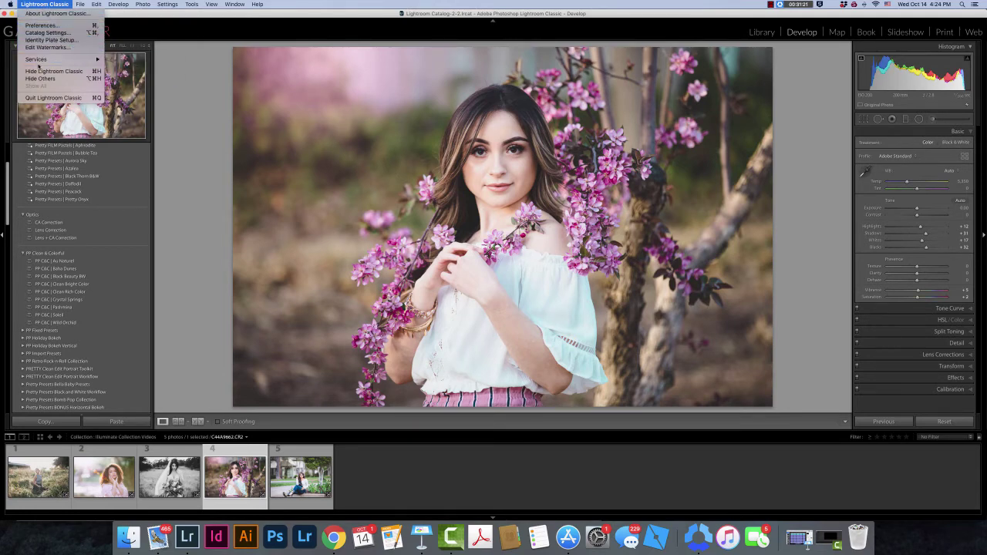
click(45, 25)
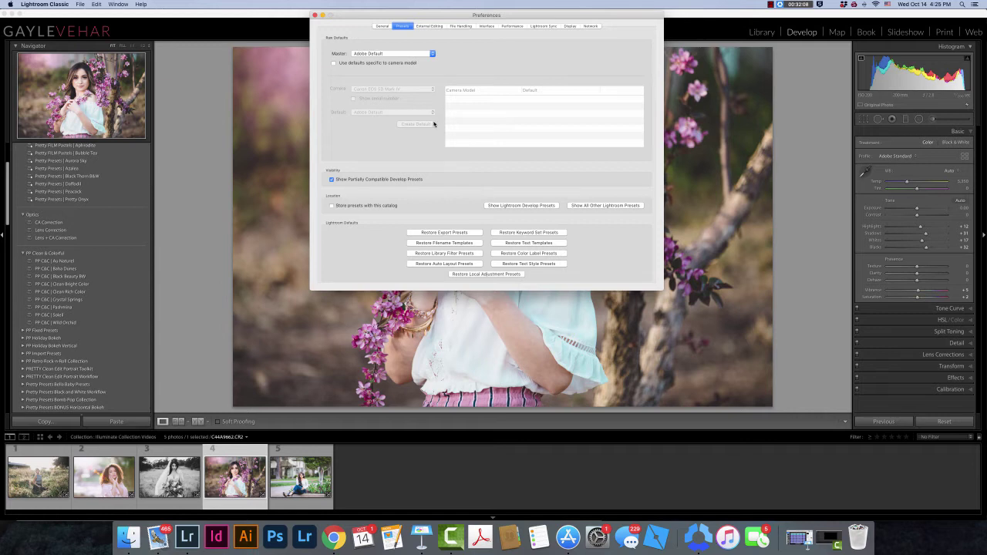
- Use Show All Other Lightroom Presets to reveal the presets folder in Finder
click(578, 205)
click(609, 205)
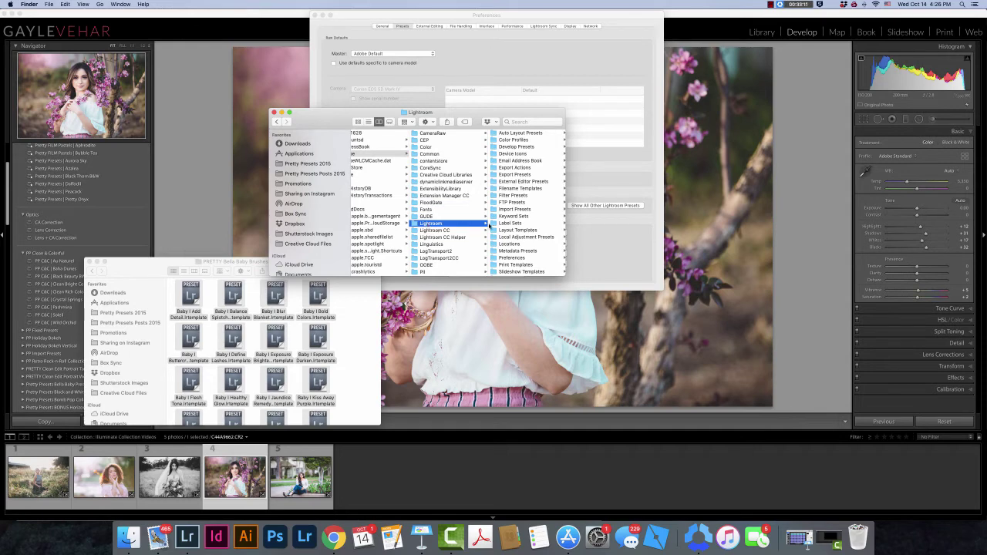
- Paste the Bella Baby brush templates into Local Adjustment Presets and close its window
scroll(523, 230, right, 1)
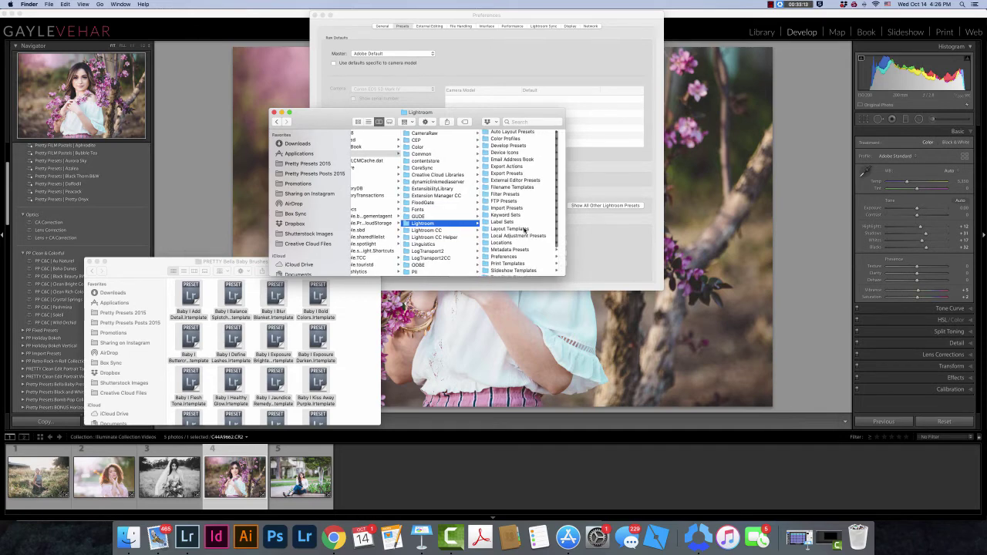
scroll(524, 229, left, 1)
scroll(525, 230, down, 3)
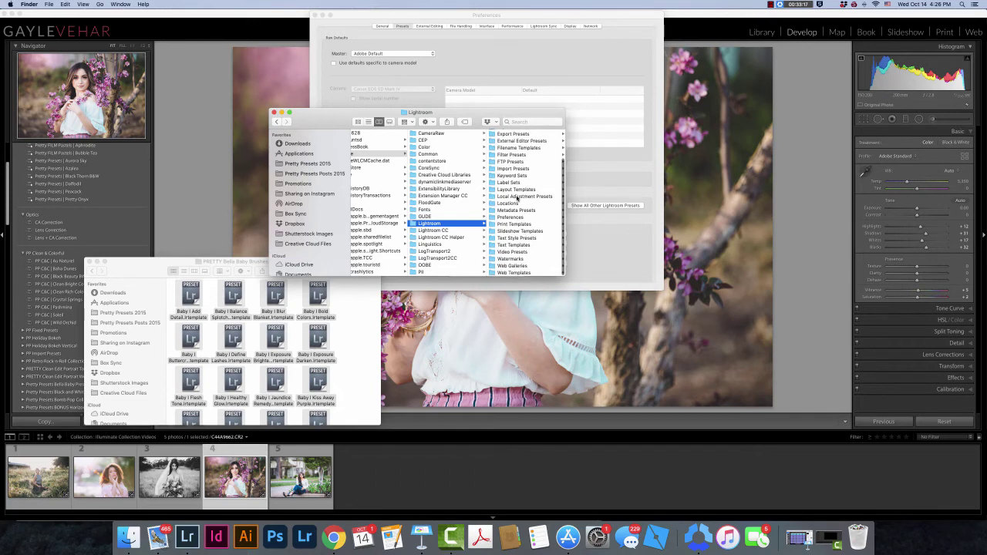
click(517, 197)
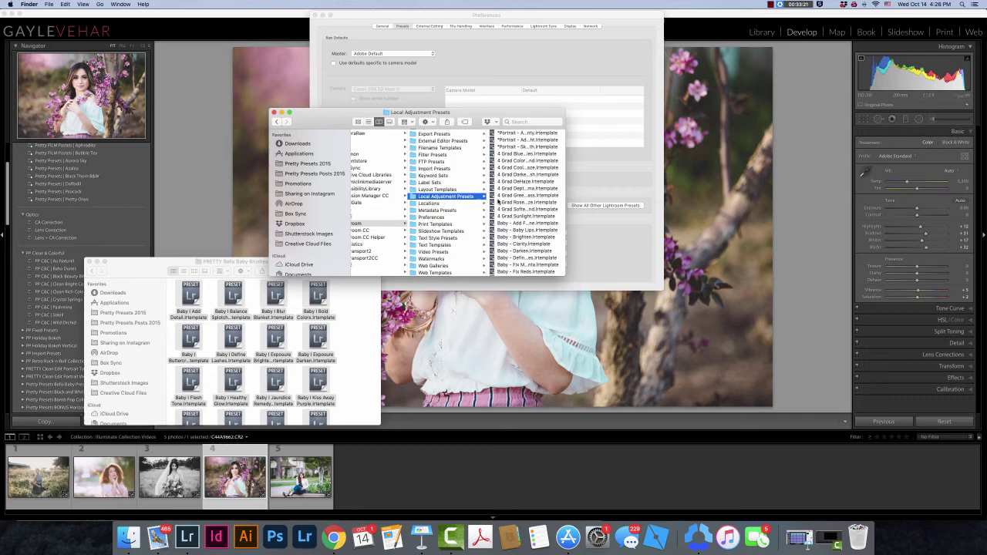
scroll(520, 219, up, 3)
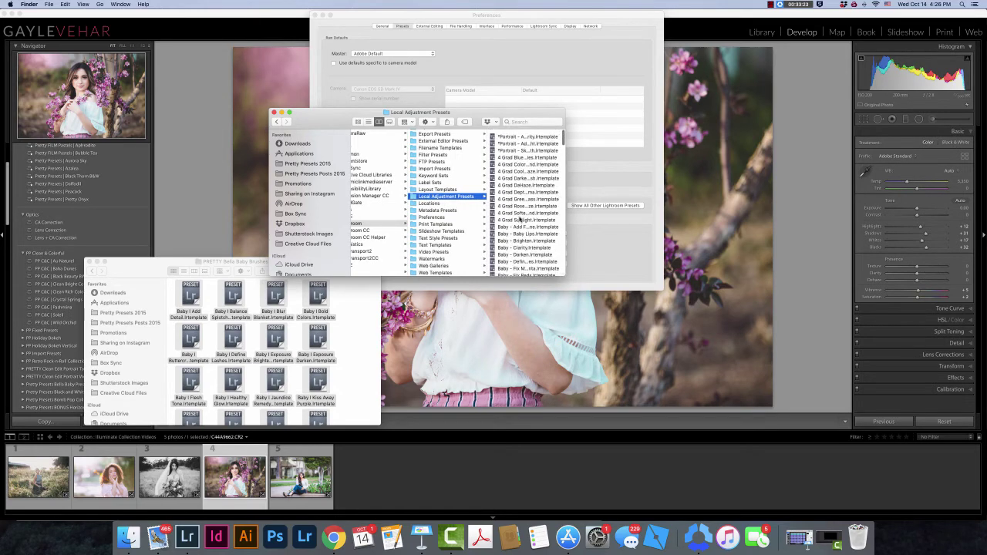
scroll(521, 220, down, 15)
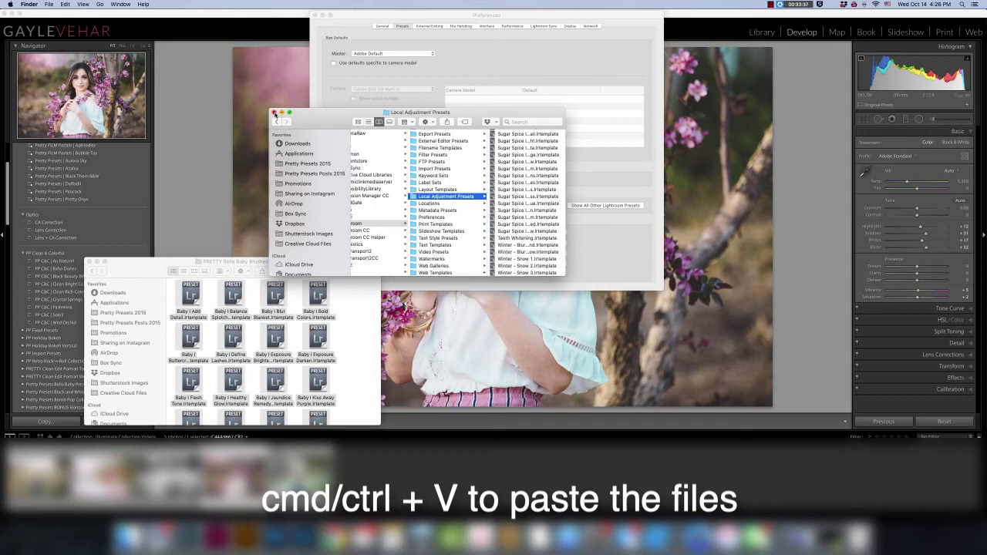
click(273, 112)
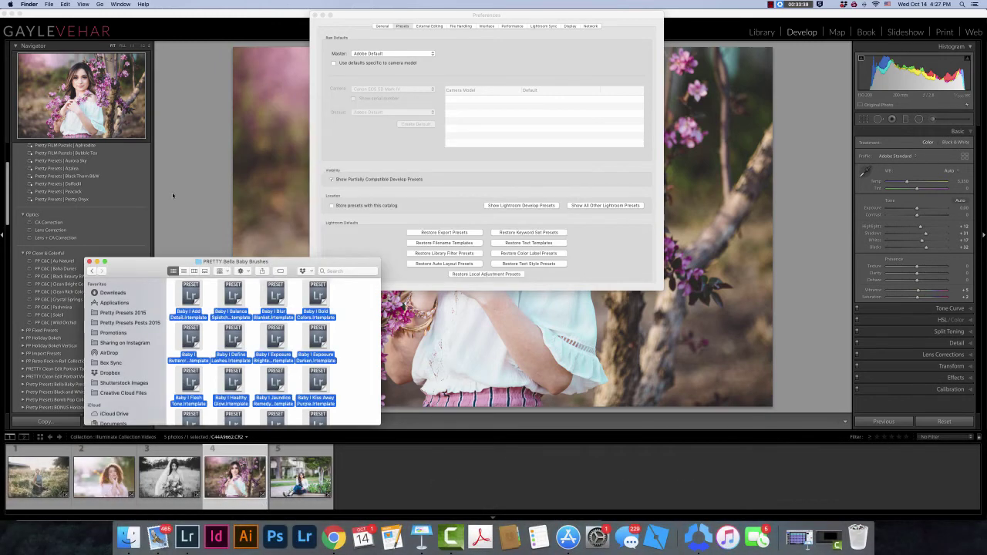
- Close Finder and Preferences, then quit Lightroom Classic, skipping the catalog backup
click(90, 261)
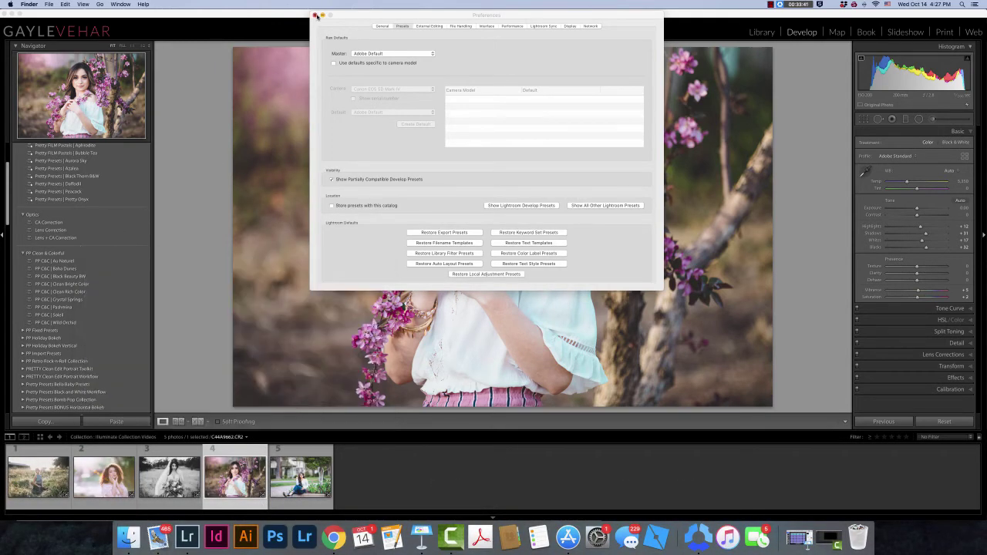
click(315, 14)
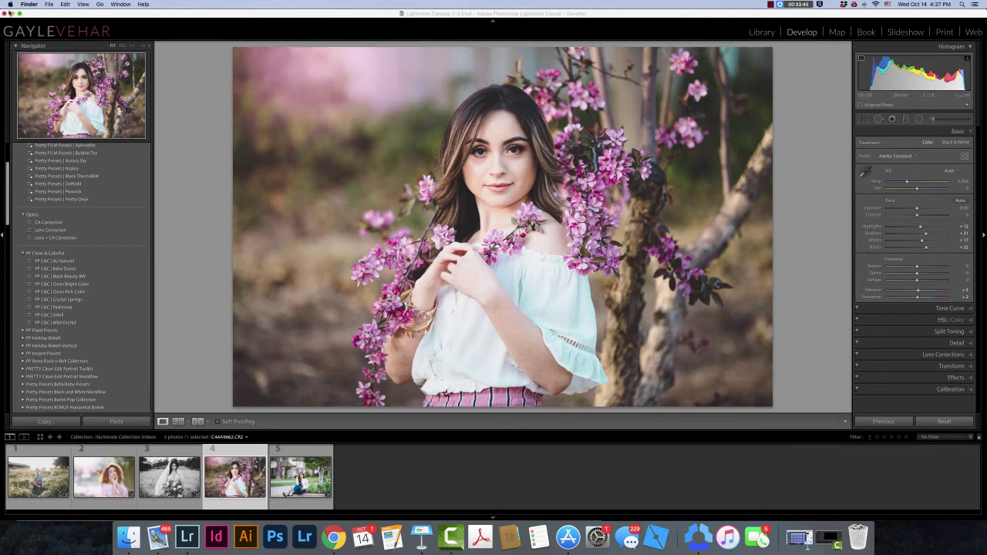
click(45, 13)
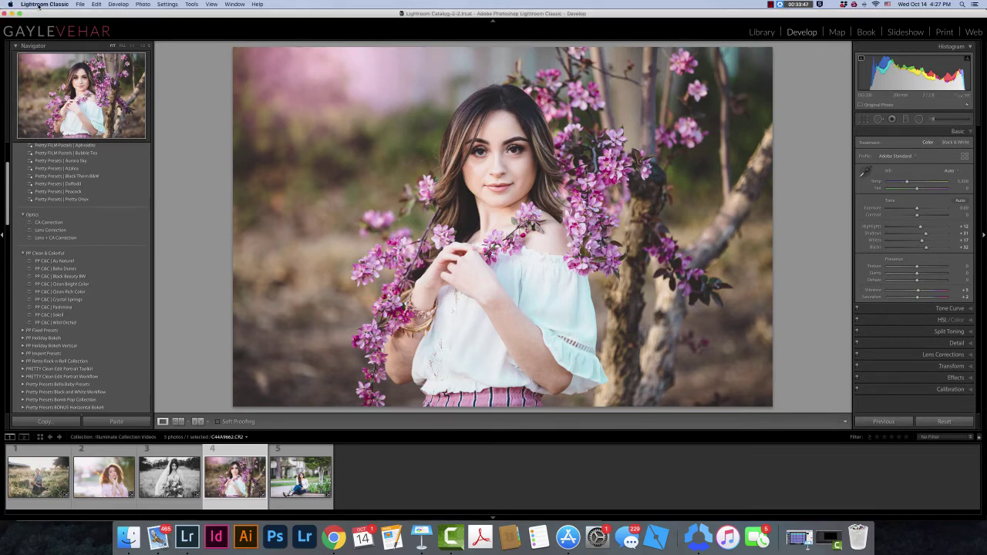
click(42, 4)
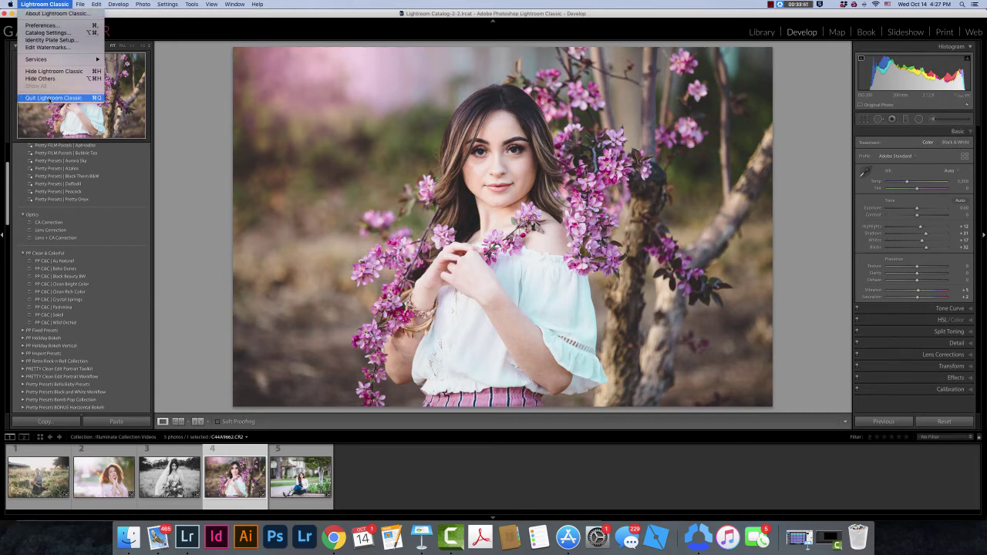
click(50, 98)
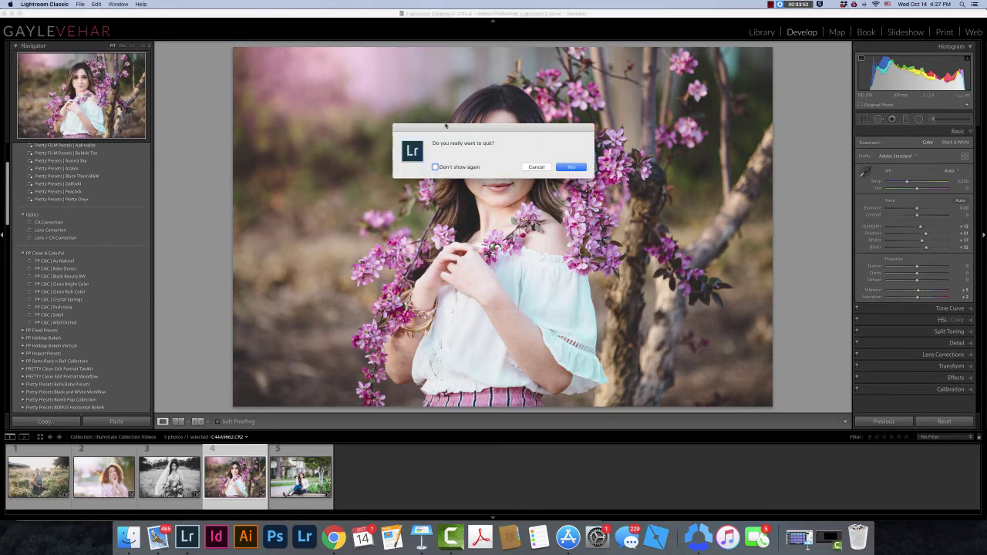
click(570, 168)
click(532, 200)
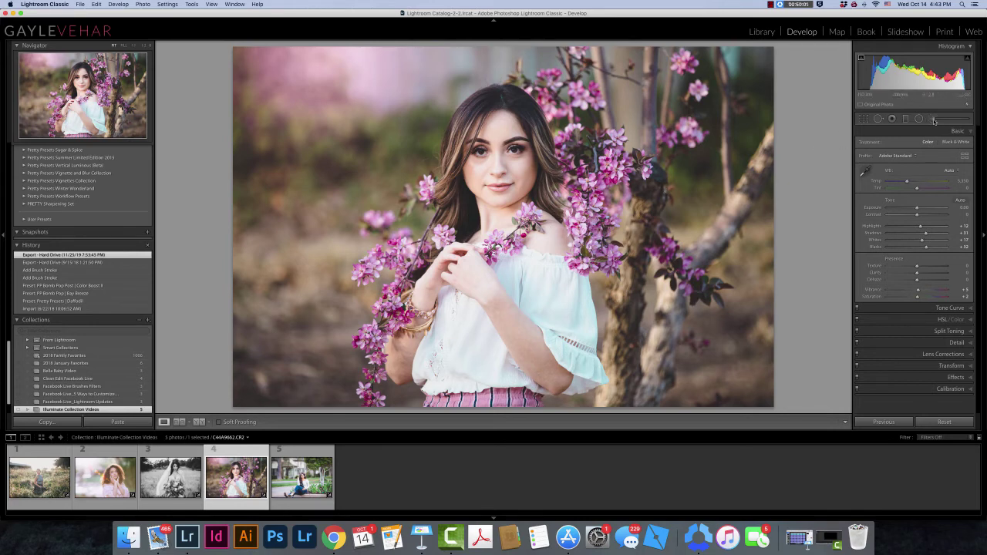
mouse_move(818, 18)
mouse_down()
mouse_move(784, 18)
mouse_move(783, 38)
mouse_move(813, 46)
mouse_move(826, 31)
mouse_move(781, 28)
mouse_up()
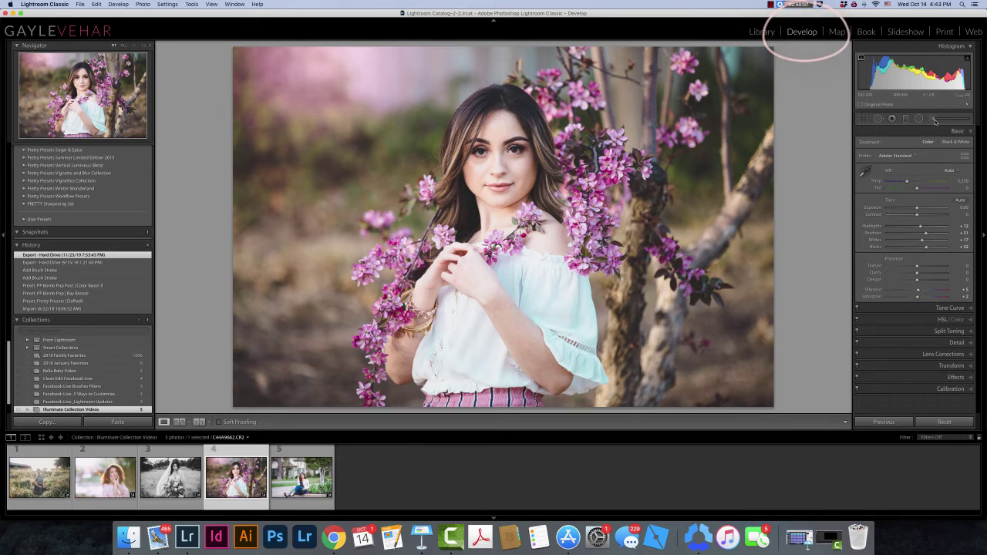
mouse_move(941, 102)
mouse_down()
mouse_move(921, 108)
mouse_move(949, 131)
mouse_move(943, 115)
mouse_up()
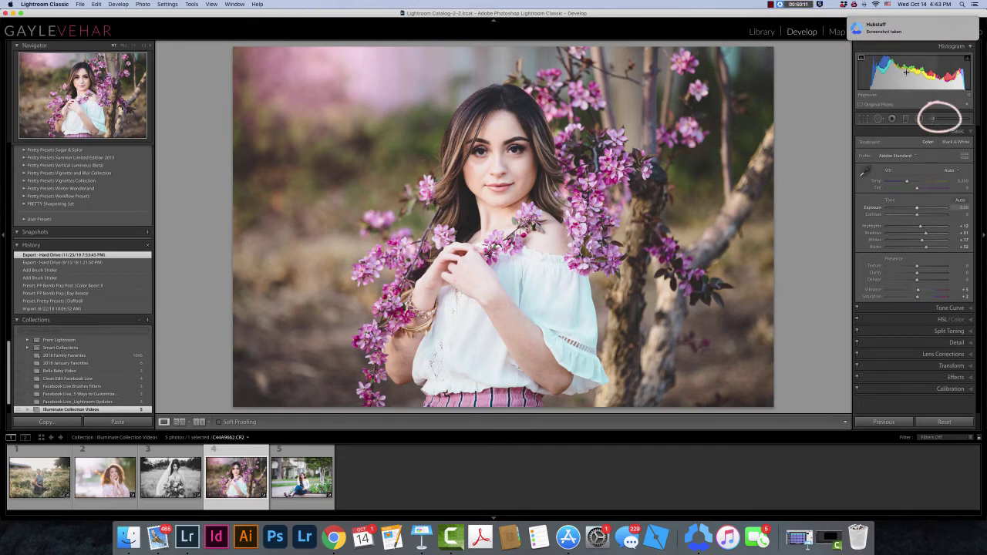
- Switch to the Adjustment Brush and scroll the Effect list to the new Baby presets
click(935, 119)
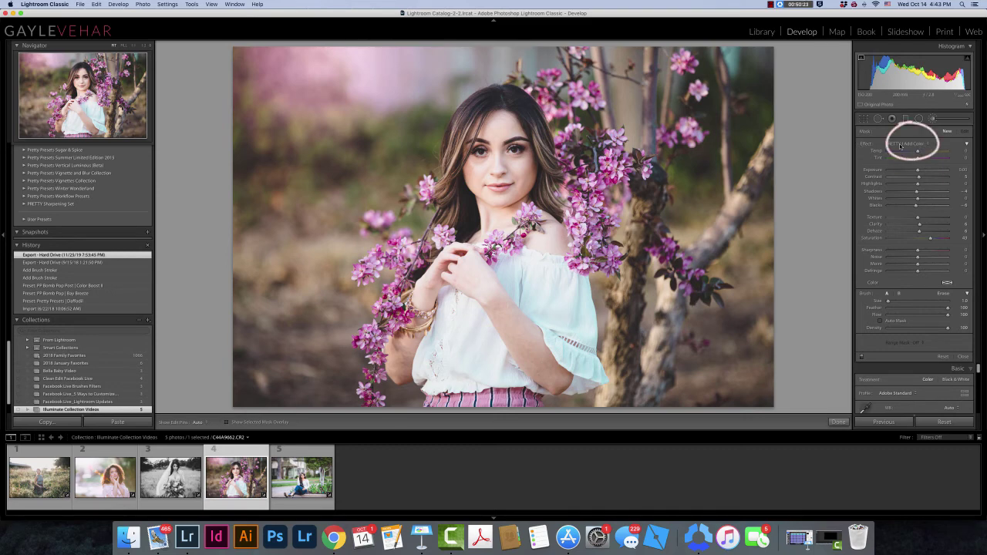
click(900, 146)
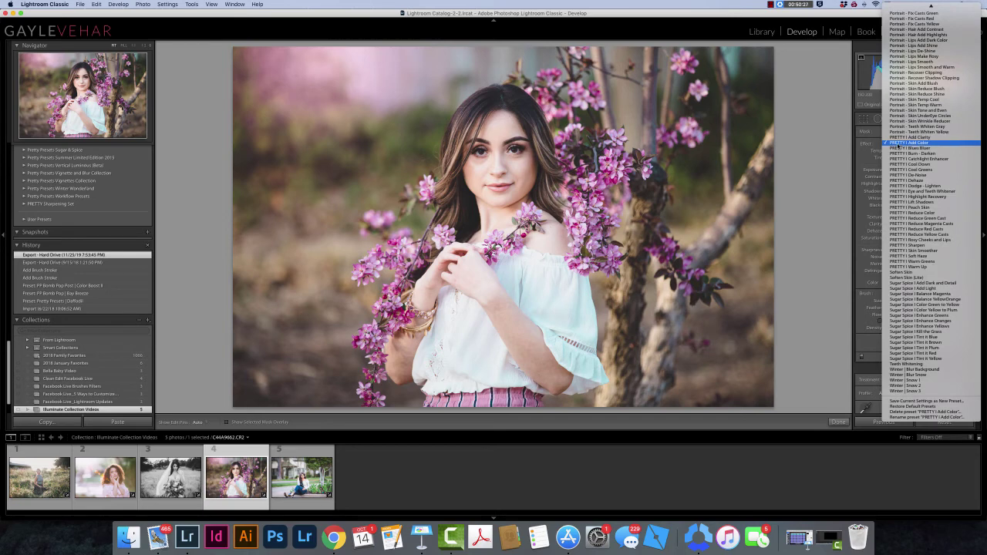
scroll(898, 145, up, 15)
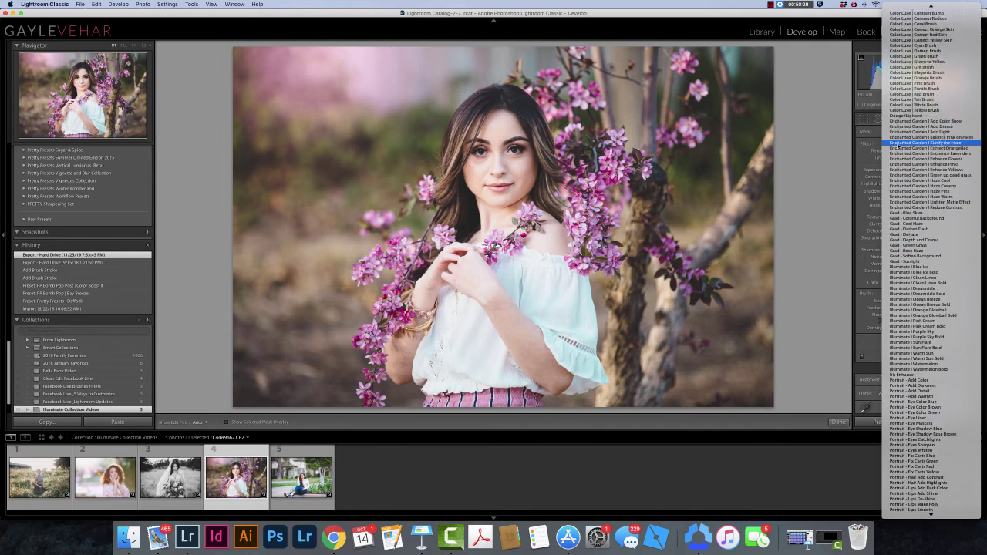
scroll(898, 145, up, 3)
scroll(898, 145, up, 20)
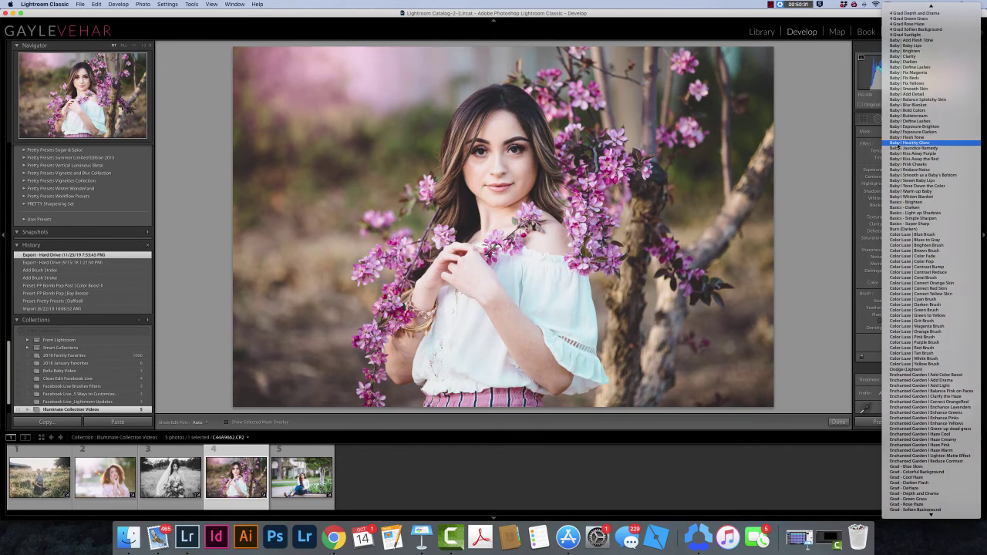
scroll(898, 147, up, 1)
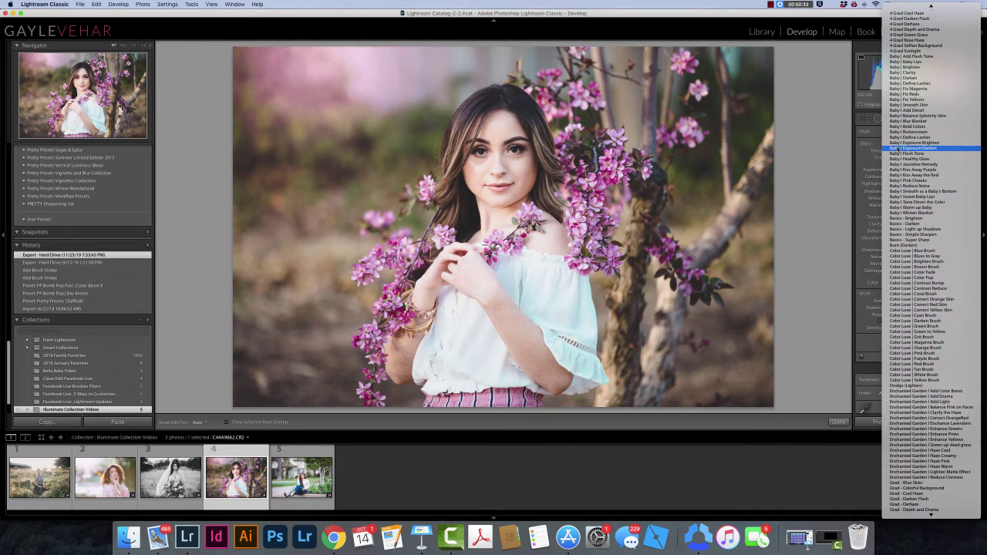
scroll(898, 147, up, 4)
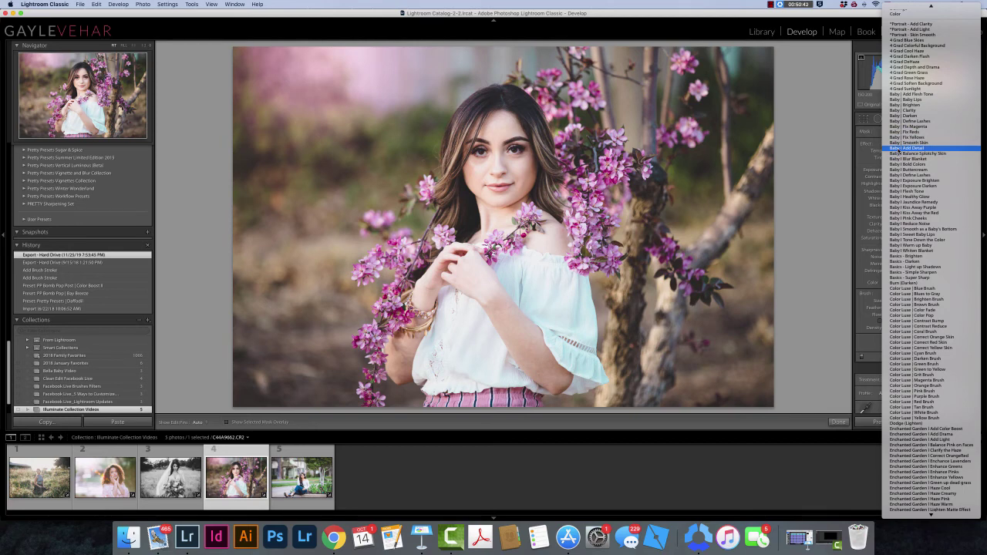
- Pick Baby | Add Detail and paint it over the face, toggling pins with H
click(900, 149)
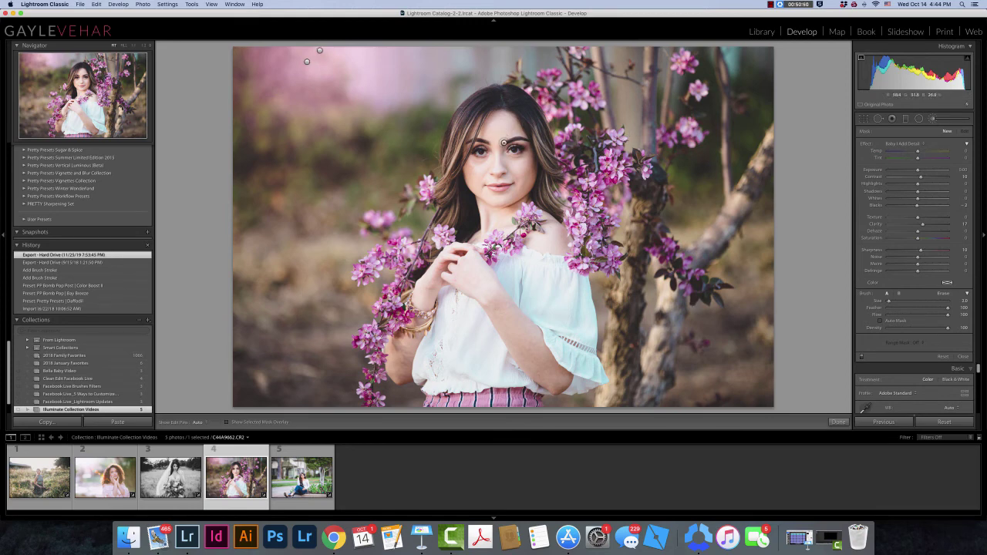
key(h)
key(h)
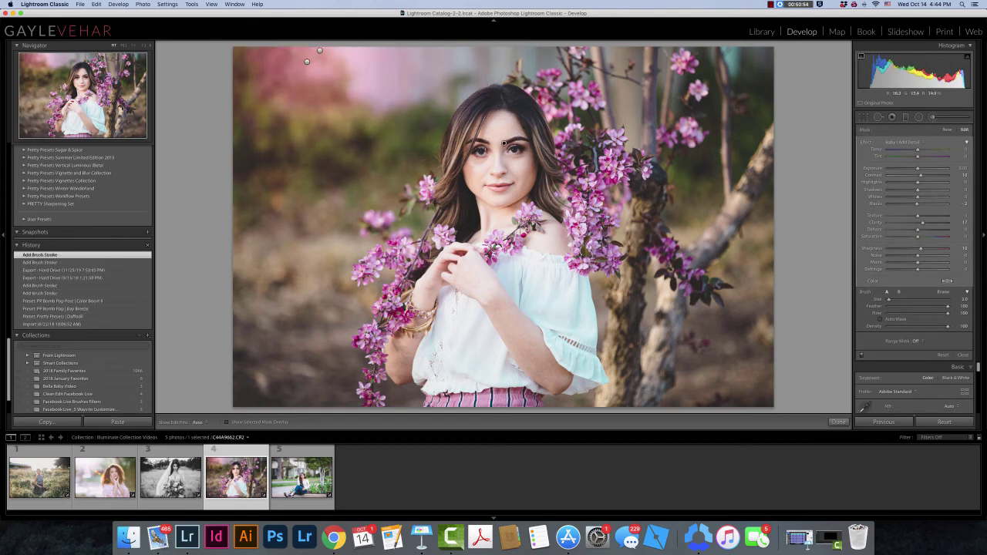
key(h)
key(h)
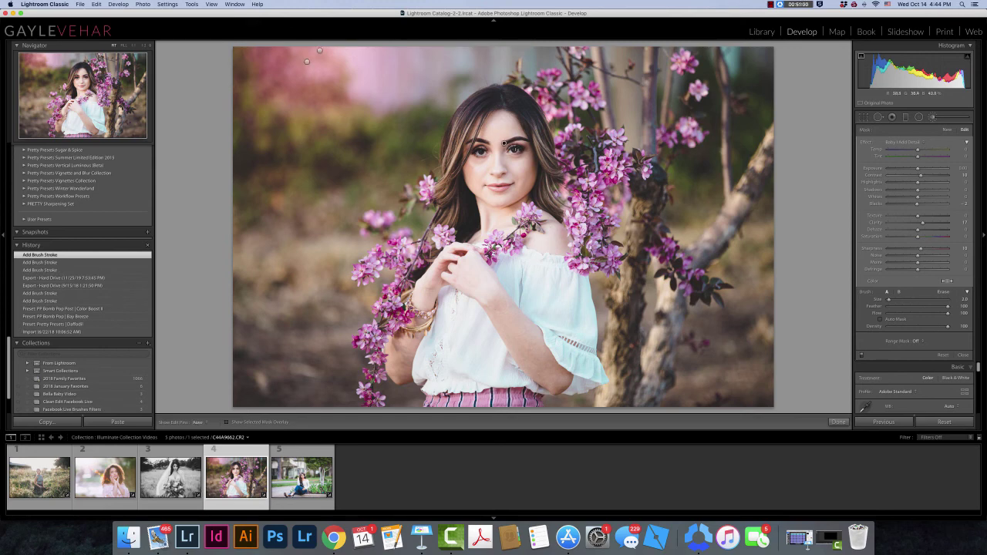
key(h)
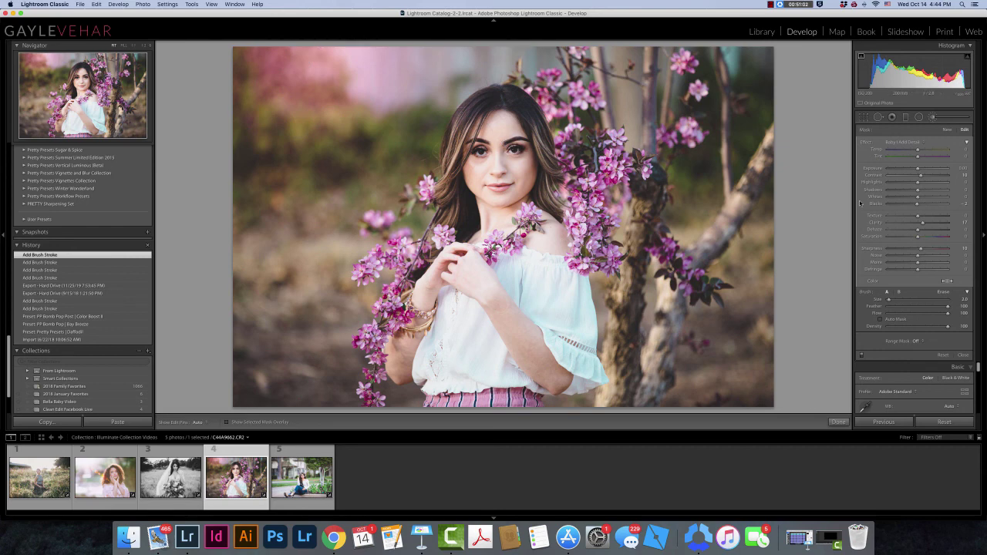